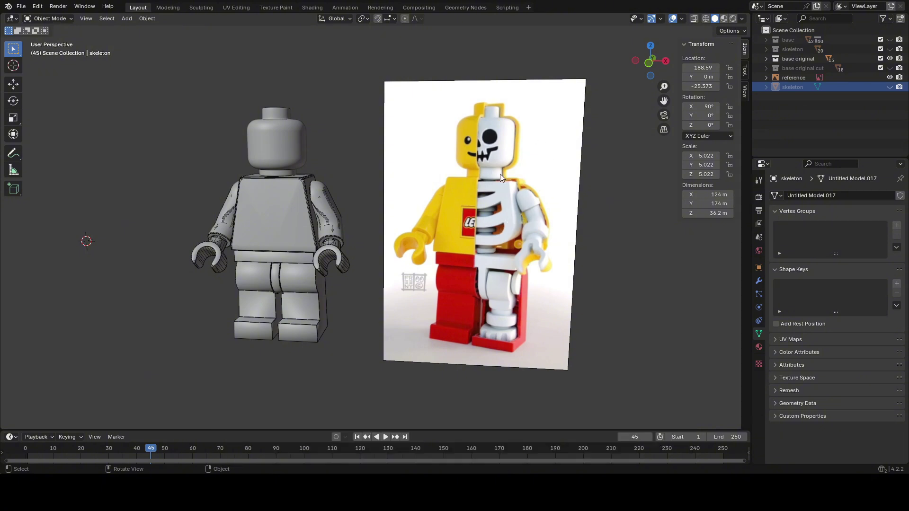
# - Swap 'base original' for 'base original cut' and reveal the skeleton inside it
pyautogui.click(890, 58)
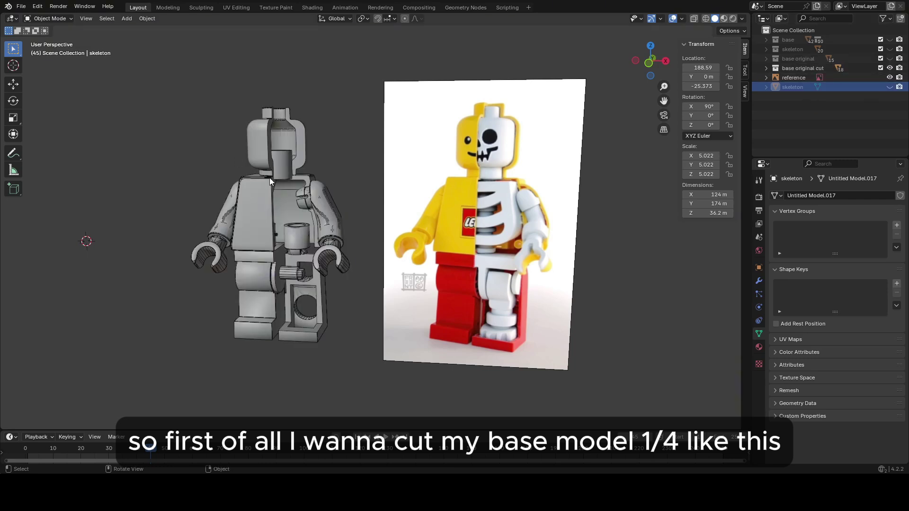
pyautogui.moveTo(269, 178)
pyautogui.mouseDown(button='middle')
pyautogui.moveTo(303, 172)
pyautogui.moveTo(345, 183)
pyautogui.moveTo(314, 192)
pyautogui.moveTo(353, 190)
pyautogui.moveTo(321, 167)
pyautogui.moveTo(303, 201)
pyautogui.moveTo(367, 200)
pyautogui.moveTo(346, 194)
pyautogui.moveTo(314, 219)
pyautogui.mouseUp(button='middle')
pyautogui.click(889, 87)
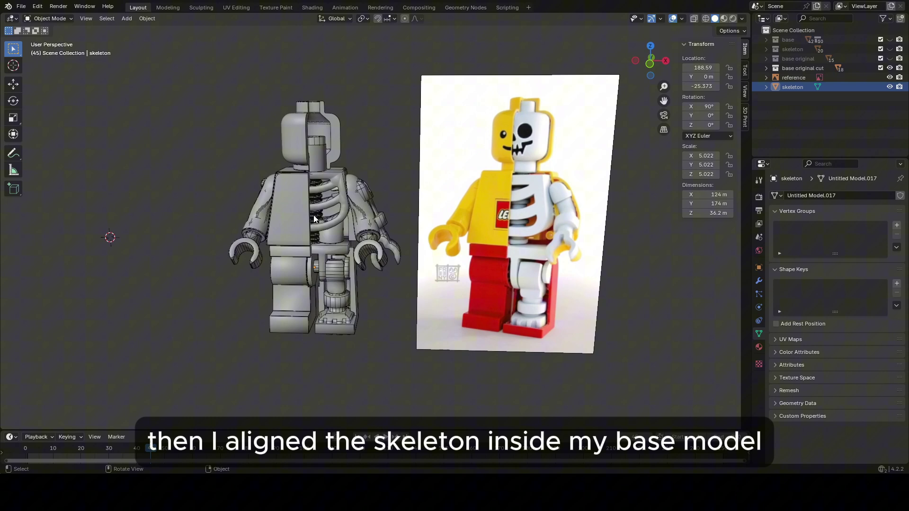
# - Turn on X-ray, select the skeleton and view the figure front-on
pyautogui.moveTo(337, 178)
pyautogui.mouseDown(button='middle')
pyautogui.moveTo(288, 180)
pyautogui.moveTo(328, 174)
pyautogui.mouseUp(button='middle')
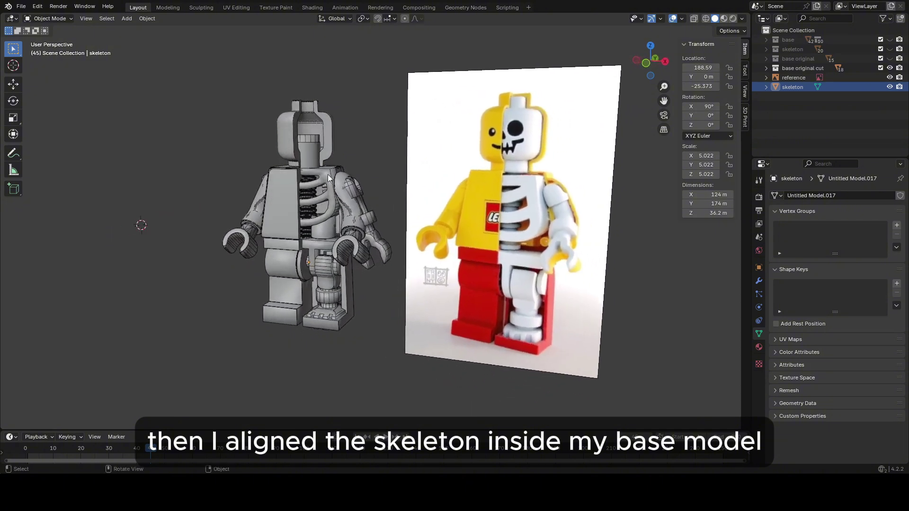
pyautogui.click(693, 19)
pyautogui.moveTo(648, 59); pyautogui.dragTo(664, 60)
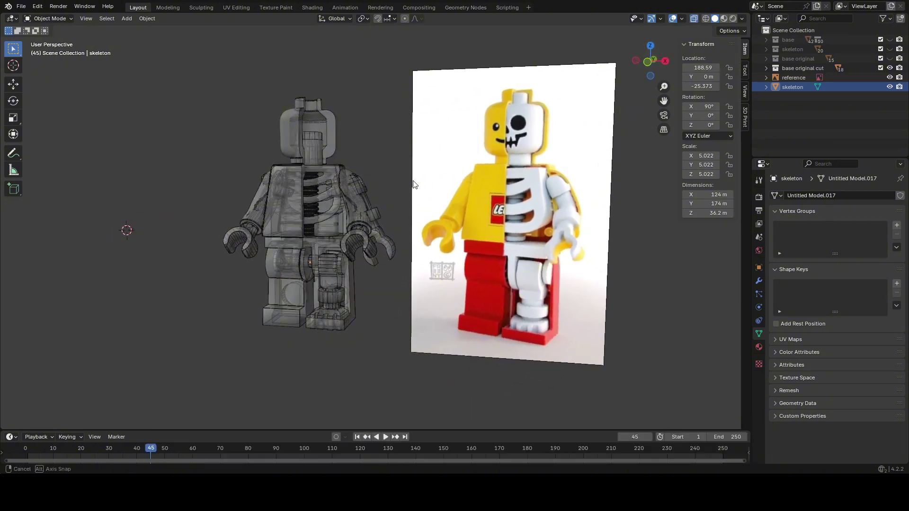
pyautogui.click(793, 88)
pyautogui.moveTo(369, 210)
pyautogui.keyDown('alt'); pyautogui.mouseDown(button='middle')
pyautogui.moveTo(411, 223)
pyautogui.moveTo(404, 225)
pyautogui.mouseUp(button='middle'); pyautogui.keyUp('alt')
pyautogui.scroll(4, 373, 211)
pyautogui.scroll(-4, 404, 225)
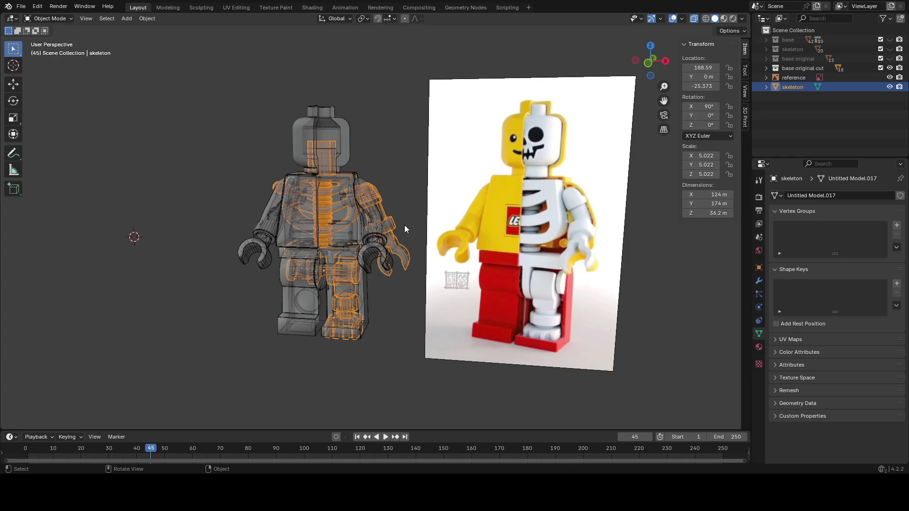
# - Turn X-ray off and unhide the 'base' model beside the figure
pyautogui.hotkey('alt', 'z')
pyautogui.hotkey('alt', 'h')
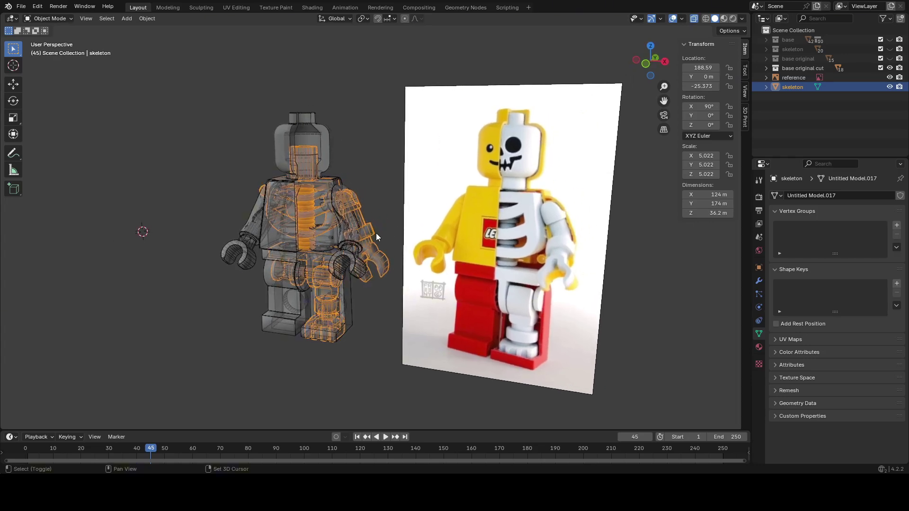
pyautogui.moveTo(376, 234)
pyautogui.mouseDown(button='middle')
pyautogui.moveTo(406, 240)
pyautogui.moveTo(373, 242)
pyautogui.moveTo(412, 256)
pyautogui.mouseUp(button='middle')
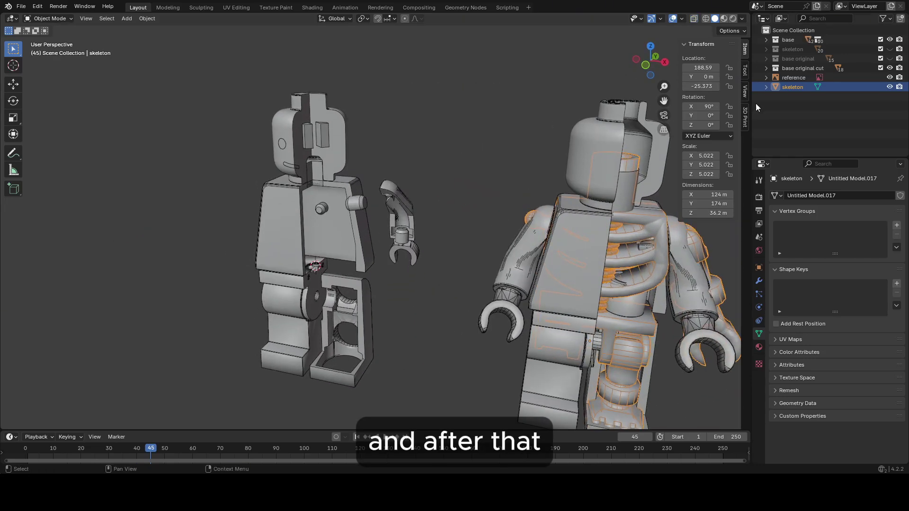
# - Turn on the 'skeleton' collection's visibility and view both figures from several angles
pyautogui.click(890, 50)
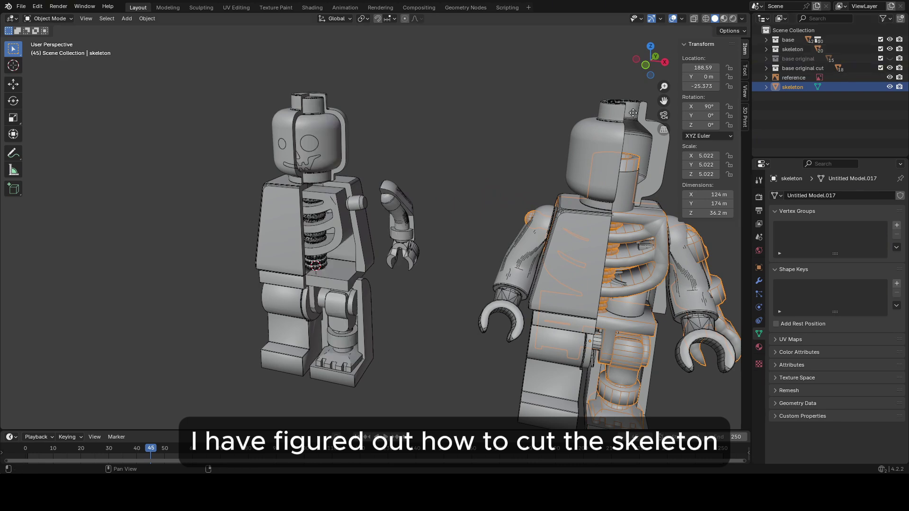
pyautogui.moveTo(400, 268); pyautogui.dragTo(423, 239, button='middle')
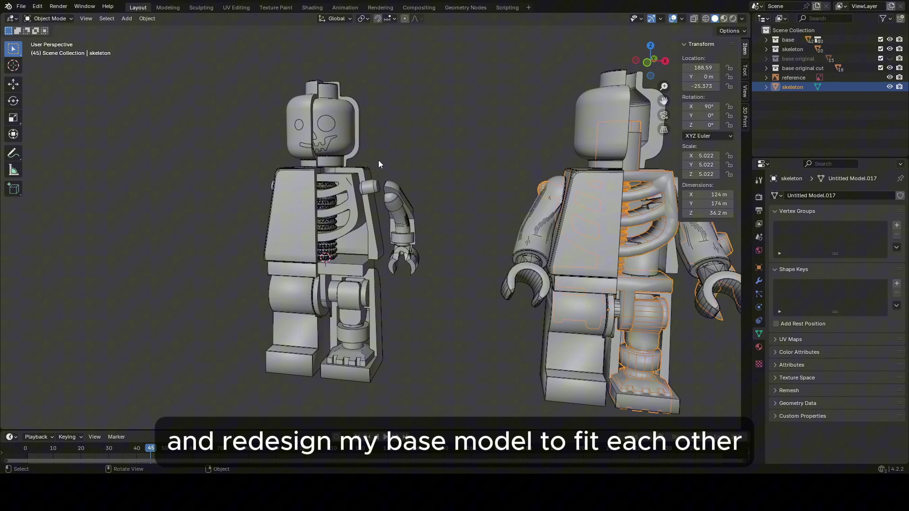
pyautogui.moveTo(378, 160); pyautogui.dragTo(331, 177, button='middle')
pyautogui.moveTo(358, 285)
pyautogui.mouseDown(button='middle')
pyautogui.moveTo(407, 242)
pyautogui.moveTo(381, 318)
pyautogui.mouseUp(button='middle')
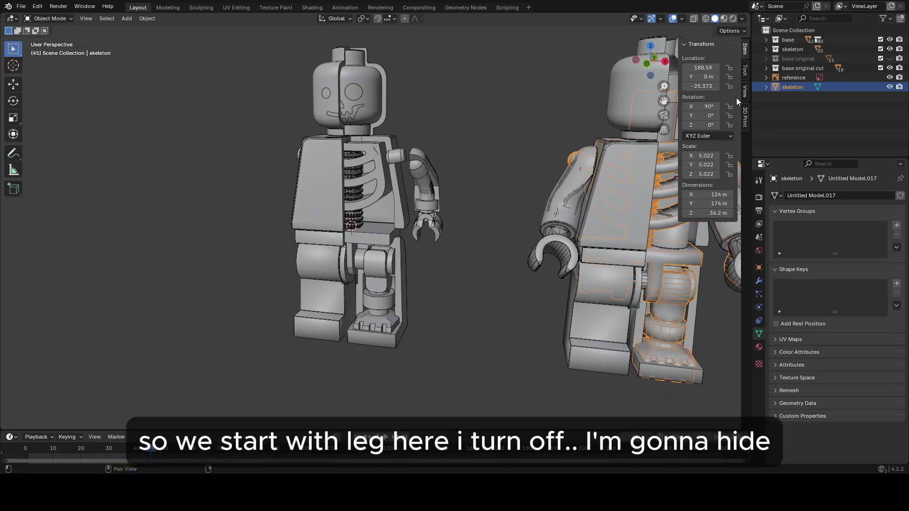
# - Hide 'base original cut' and the loose skeleton, leaving only the split minifigure
pyautogui.click(891, 68)
pyautogui.click(891, 87)
pyautogui.moveTo(519, 199)
pyautogui.mouseDown(button='middle')
pyautogui.moveTo(526, 201)
pyautogui.moveTo(517, 223)
pyautogui.moveTo(457, 238)
pyautogui.mouseUp(button='middle')
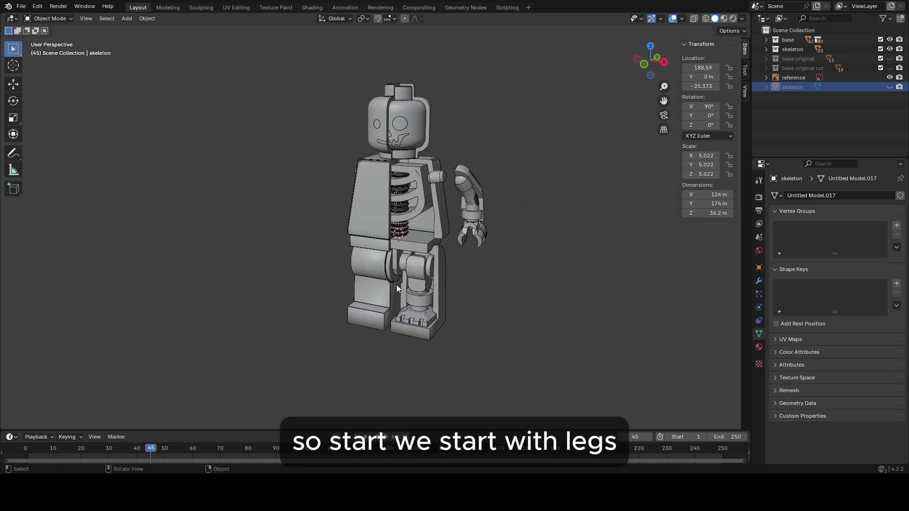
# - Select the leg pieces leg.004, leg.001 and waist.001 in turn
pyautogui.click(421, 313)
pyautogui.scroll(1, 532, 241)
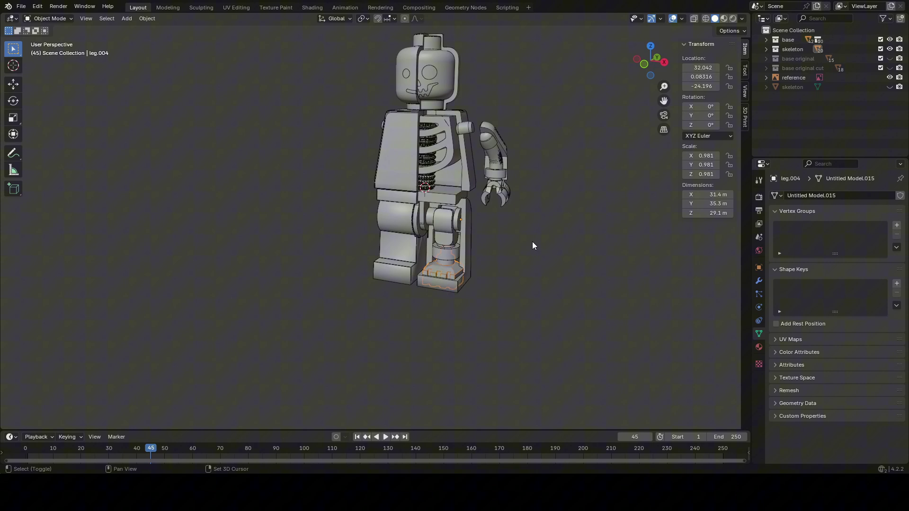
pyautogui.scroll(1, 528, 238)
pyautogui.scroll(2, 510, 254)
pyautogui.click(470, 236)
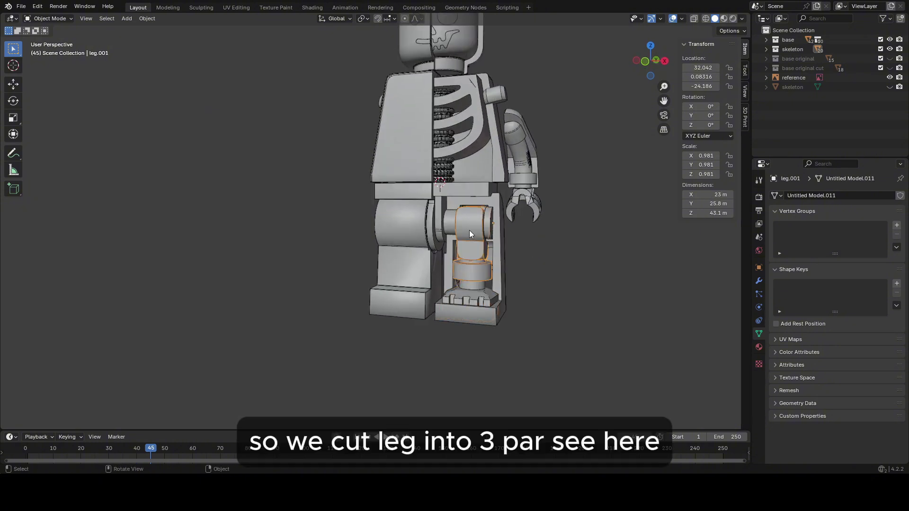
pyautogui.click(451, 220)
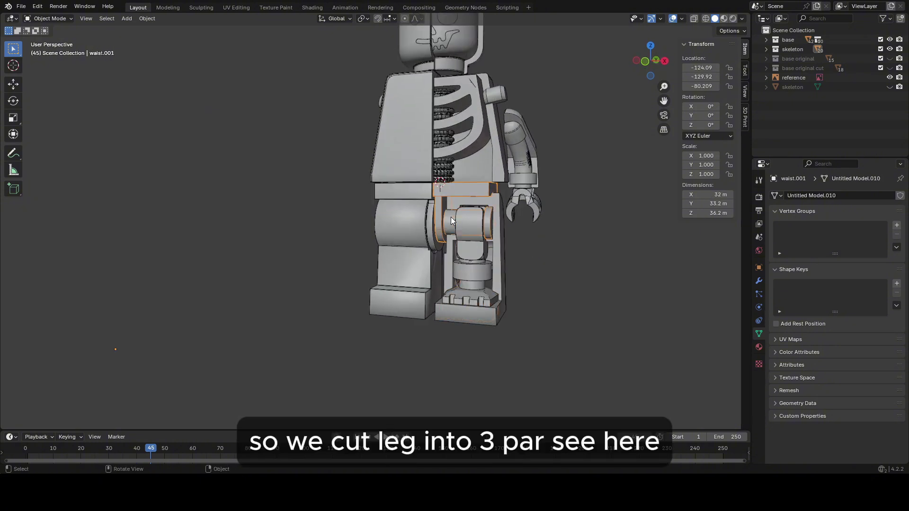
pyautogui.click(465, 248)
pyautogui.click(475, 277)
pyautogui.moveTo(475, 285)
pyautogui.mouseDown(button='middle')
pyautogui.moveTo(556, 267)
pyautogui.moveTo(475, 250)
pyautogui.moveTo(503, 265)
pyautogui.moveTo(476, 284)
pyautogui.mouseUp(button='middle')
pyautogui.click(464, 286)
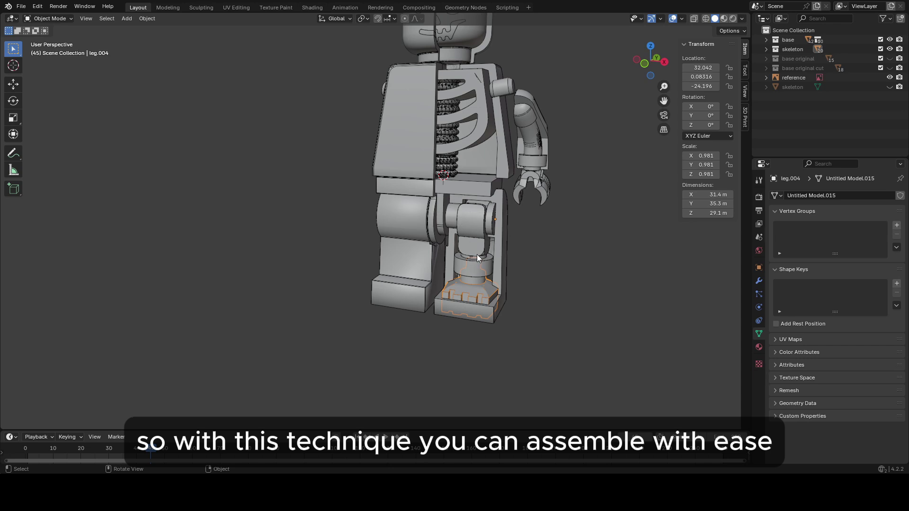
# - Move foot piece leg.004 vertically on Z, cancel, then select waist.001
pyautogui.press('g')
pyautogui.press('x')
pyautogui.press('z')
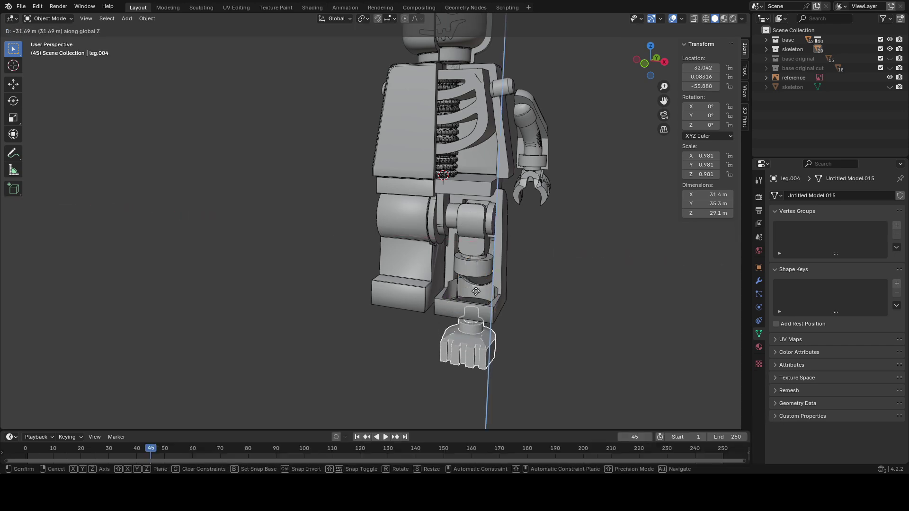
pyautogui.click(480, 242)
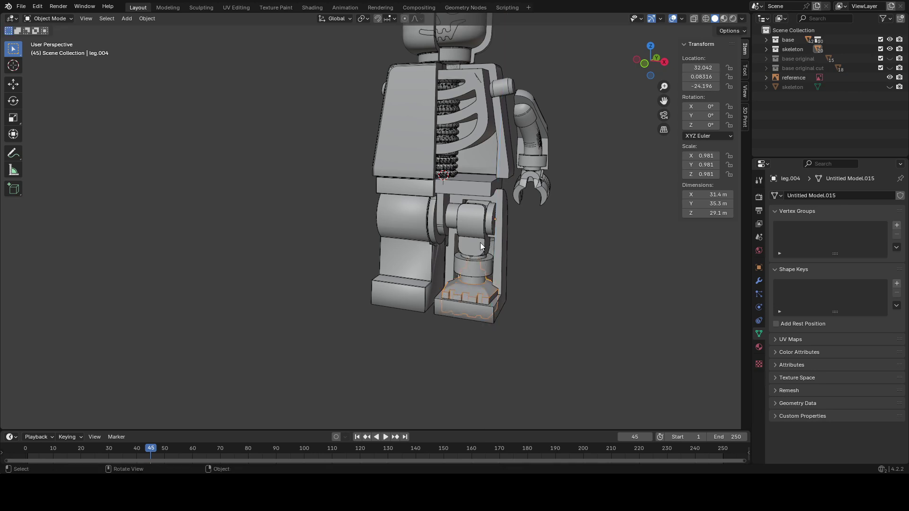
pyautogui.moveTo(475, 233)
pyautogui.mouseDown(button='middle')
pyautogui.moveTo(521, 233)
pyautogui.moveTo(434, 208)
pyautogui.moveTo(441, 201)
pyautogui.moveTo(401, 200)
pyautogui.moveTo(446, 222)
pyautogui.moveTo(412, 232)
pyautogui.mouseUp(button='middle')
pyautogui.click(455, 210)
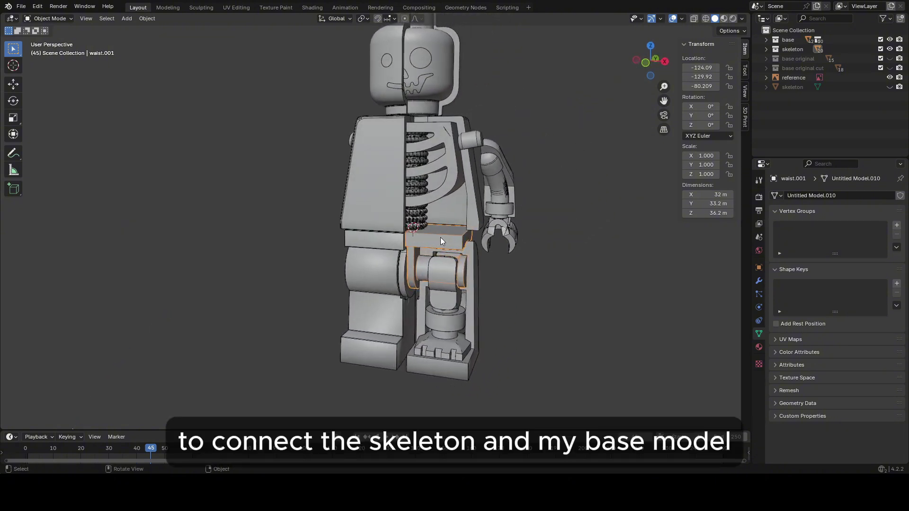
pyautogui.moveTo(373, 222)
pyautogui.mouseDown(button='middle')
pyautogui.moveTo(430, 231)
pyautogui.moveTo(412, 240)
pyautogui.mouseUp(button='middle')
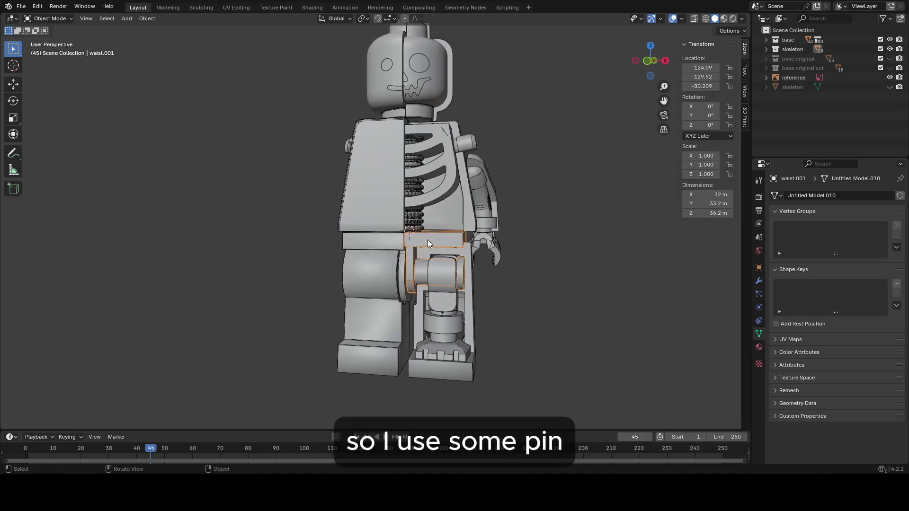
pyautogui.click(776, 40)
pyautogui.scroll(-3, 853, 71)
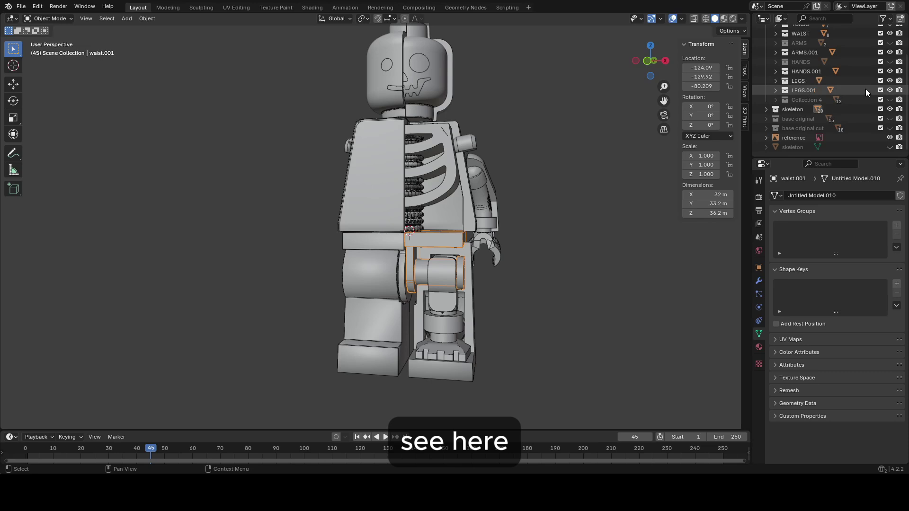
pyautogui.scroll(2, 847, 75)
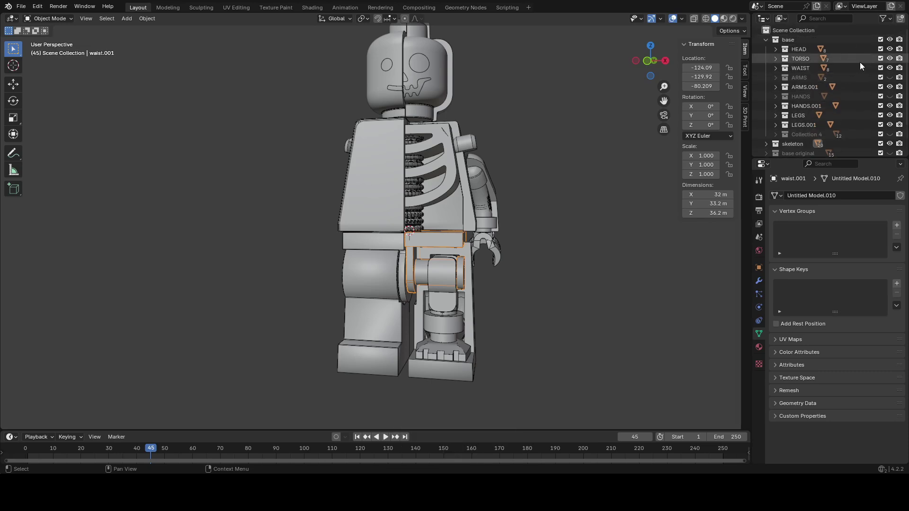
pyautogui.moveTo(563, 256); pyautogui.dragTo(541, 261, button='middle')
pyautogui.scroll(1, 542, 262)
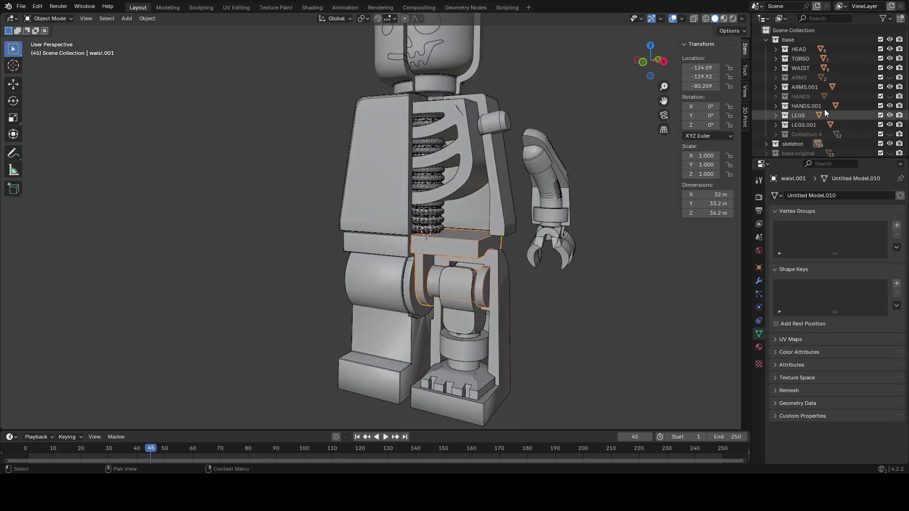
pyautogui.scroll(-3, 846, 118)
pyautogui.scroll(-3, 860, 106)
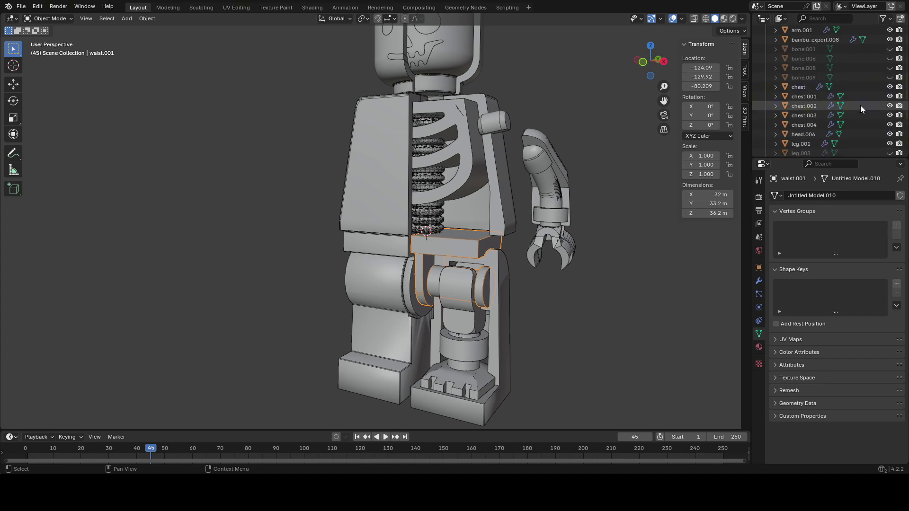
pyautogui.scroll(-4, 861, 105)
pyautogui.click(891, 124)
pyautogui.moveTo(536, 213); pyautogui.dragTo(544, 211, button='middle')
pyautogui.click(427, 250)
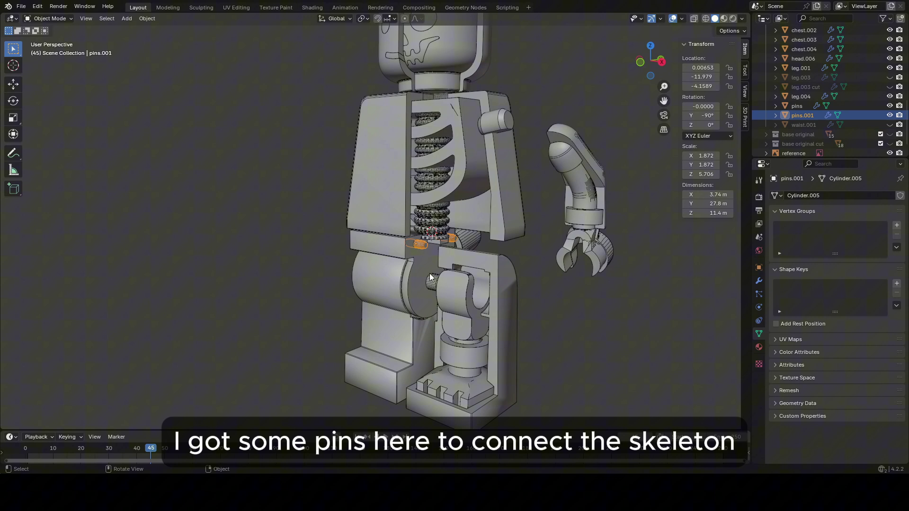
pyautogui.keyDown('shift'); pyautogui.click(432, 279); pyautogui.keyUp('shift')
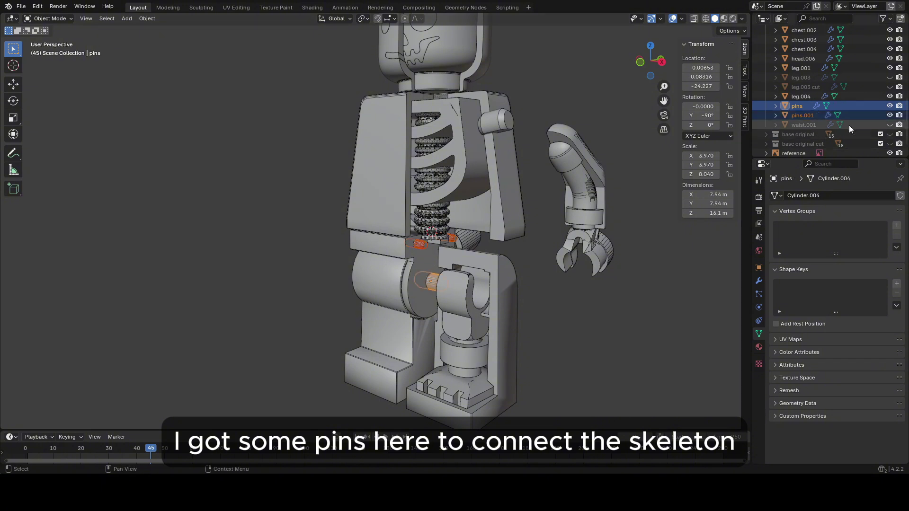
pyautogui.click(885, 125)
pyautogui.moveTo(476, 242)
pyautogui.mouseDown(button='middle')
pyautogui.moveTo(385, 250)
pyautogui.moveTo(463, 249)
pyautogui.mouseUp(button='middle')
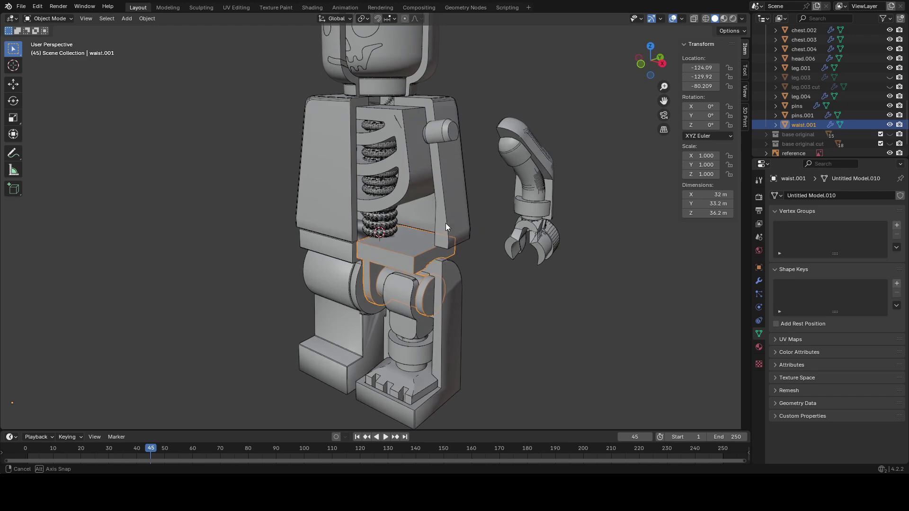
# - Select the torso piece and inspect it alongside the arm
pyautogui.moveTo(462, 252); pyautogui.dragTo(471, 225, button='middle')
pyautogui.click(406, 170)
pyautogui.moveTo(407, 169); pyautogui.dragTo(422, 182, button='middle')
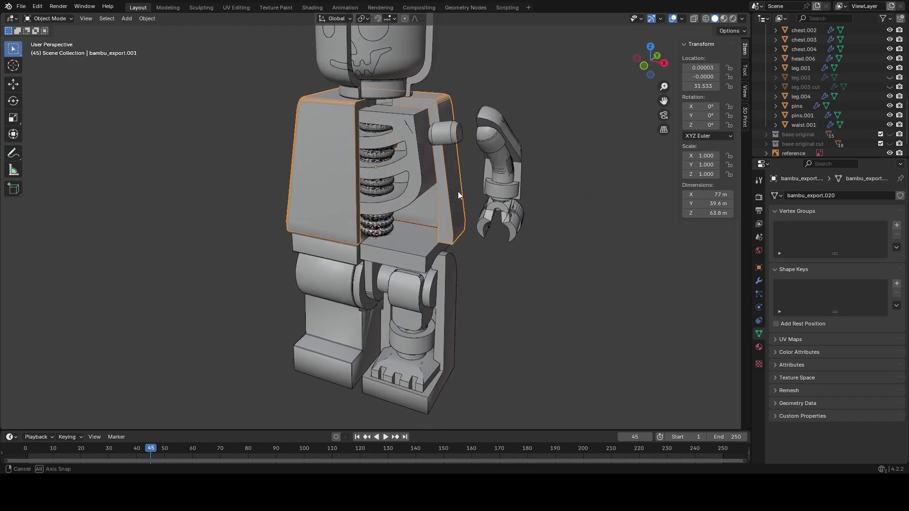
pyautogui.moveTo(422, 182); pyautogui.dragTo(419, 191, button='middle')
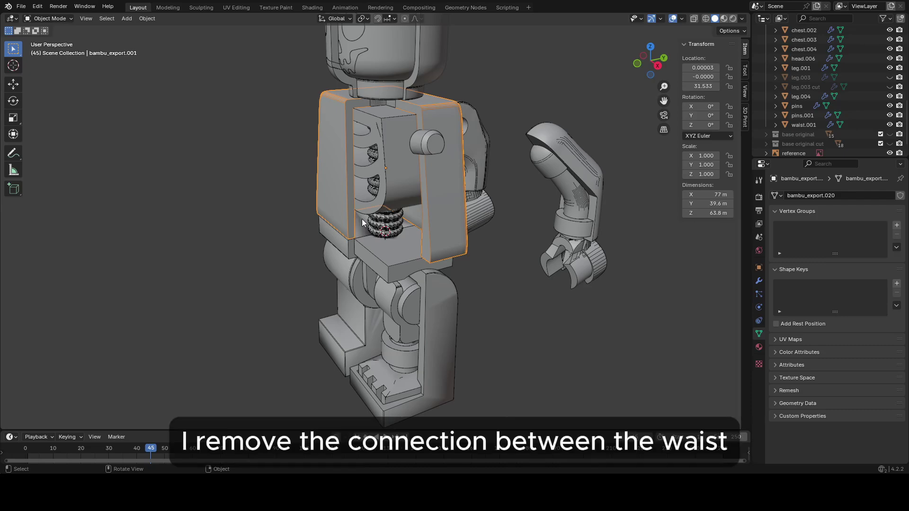
pyautogui.moveTo(365, 231); pyautogui.dragTo(373, 247, button='middle')
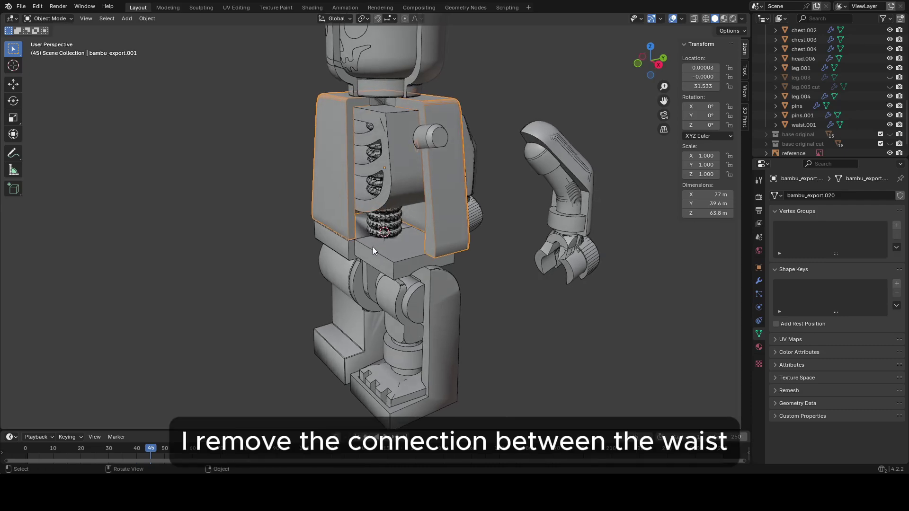
pyautogui.moveTo(445, 187); pyautogui.dragTo(398, 224, button='middle')
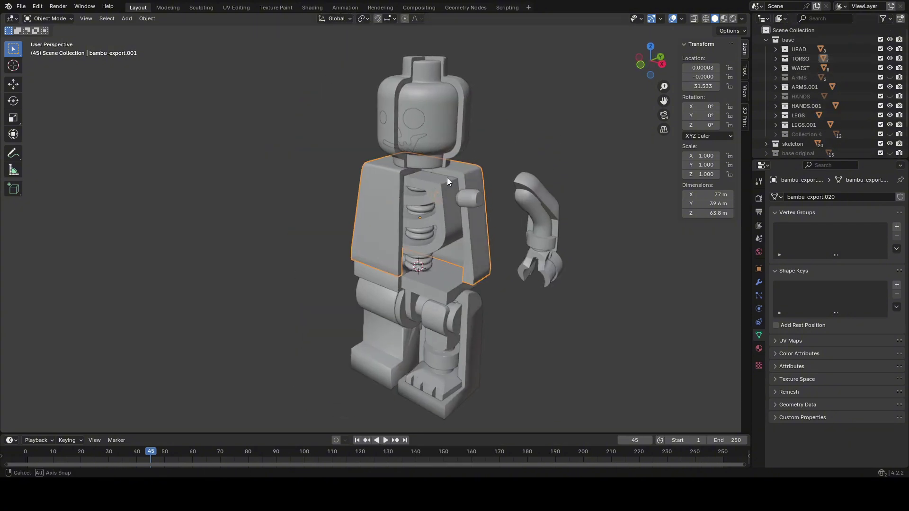
# - Hide the torso to view the skeleton, then show the torso again
pyautogui.click(890, 58)
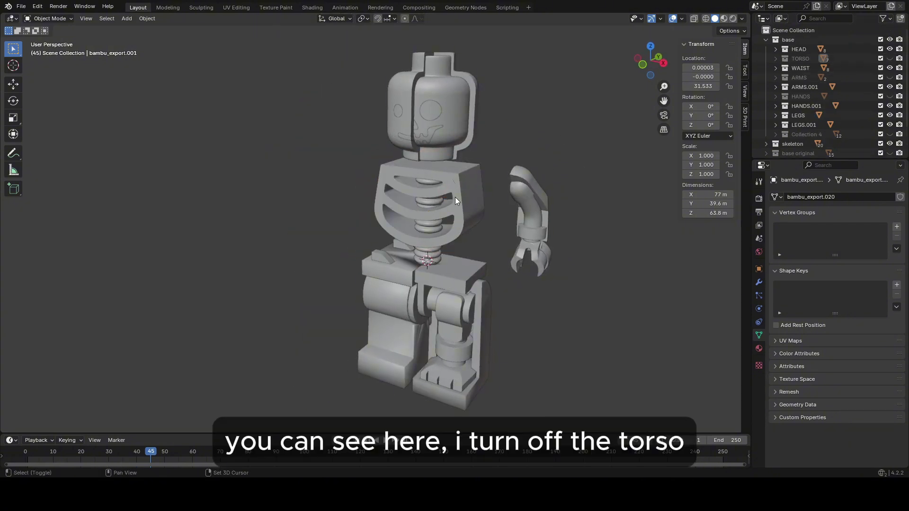
pyautogui.moveTo(456, 197)
pyautogui.mouseDown(button='middle')
pyautogui.moveTo(471, 226)
pyautogui.moveTo(423, 247)
pyautogui.moveTo(429, 250)
pyautogui.mouseUp(button='middle')
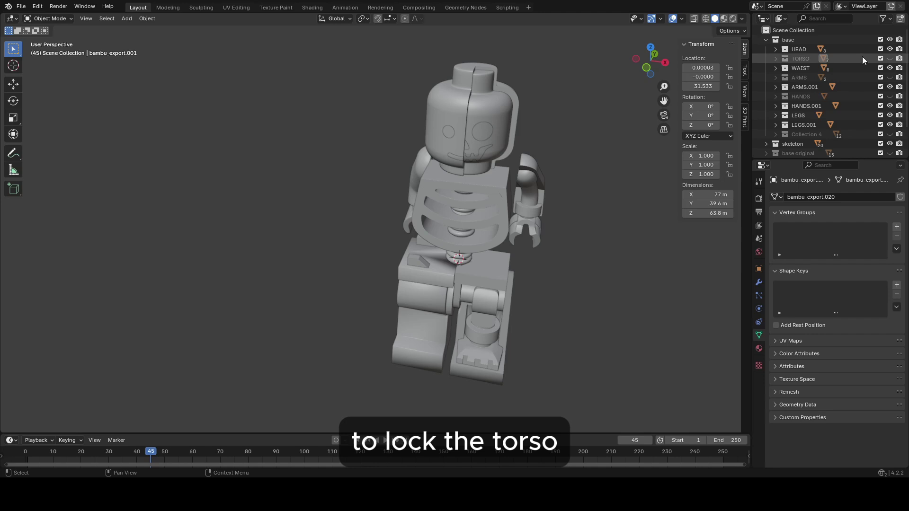
pyautogui.click(890, 58)
pyautogui.moveTo(475, 210)
pyautogui.mouseDown(button='middle')
pyautogui.moveTo(425, 196)
pyautogui.moveTo(368, 225)
pyautogui.moveTo(385, 176)
pyautogui.moveTo(415, 172)
pyautogui.moveTo(434, 196)
pyautogui.mouseUp(button='middle')
# - Select the small pin and torso, toggle torso visibility, and collapse the base collection
pyautogui.click(344, 212)
pyautogui.click(453, 179)
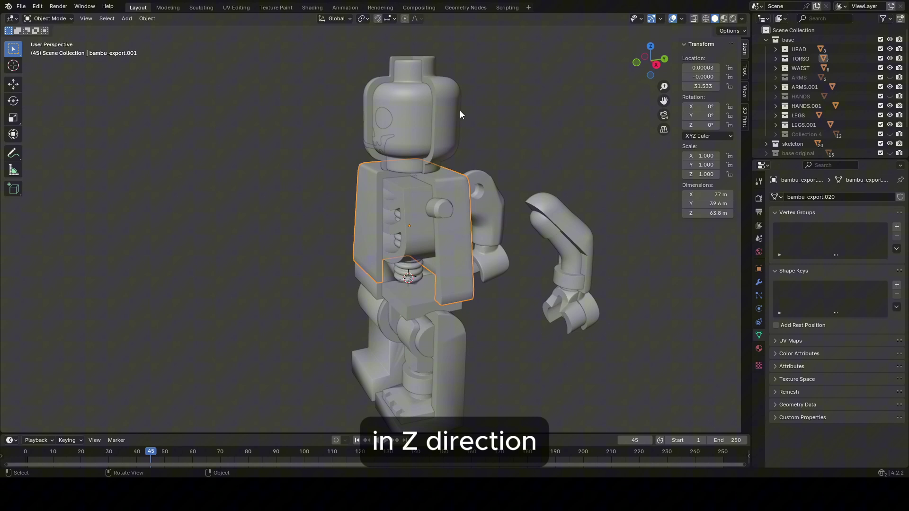
pyautogui.moveTo(456, 173); pyautogui.dragTo(549, 140, button='middle')
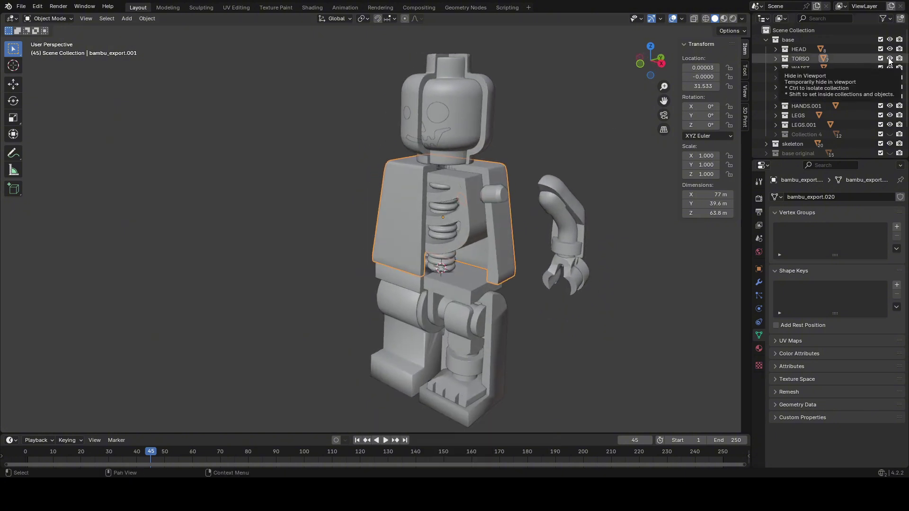
pyautogui.moveTo(543, 157)
pyautogui.mouseDown(button='middle')
pyautogui.moveTo(548, 161)
pyautogui.moveTo(540, 171)
pyautogui.mouseUp(button='middle')
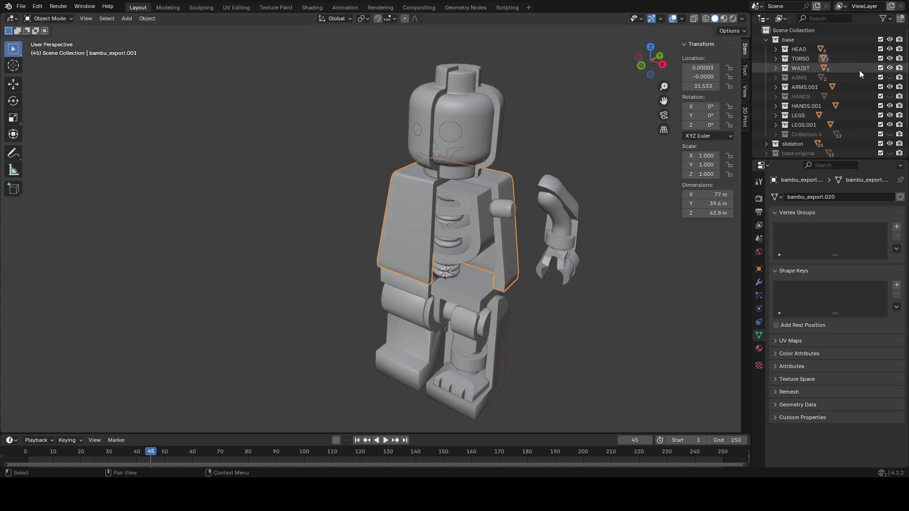
pyautogui.click(891, 59)
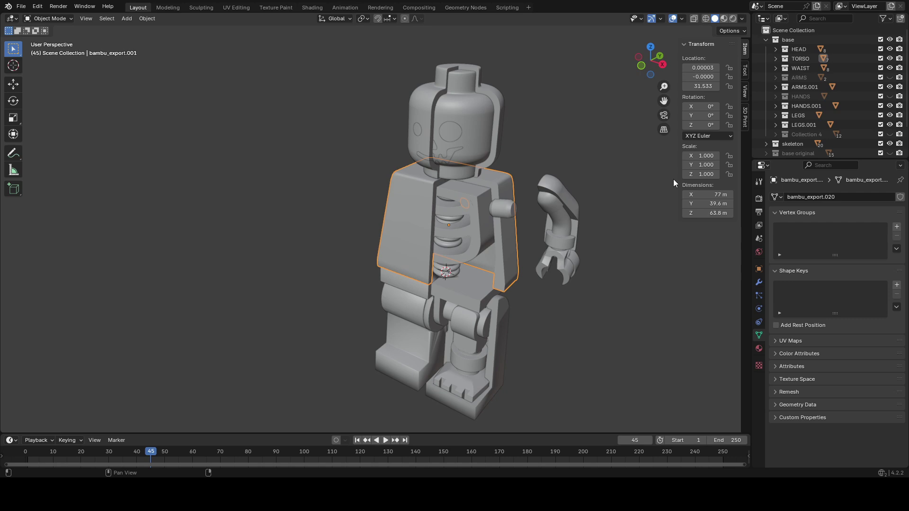
pyautogui.moveTo(540, 226); pyautogui.dragTo(549, 231, button='middle')
pyautogui.scroll(-2, 548, 232)
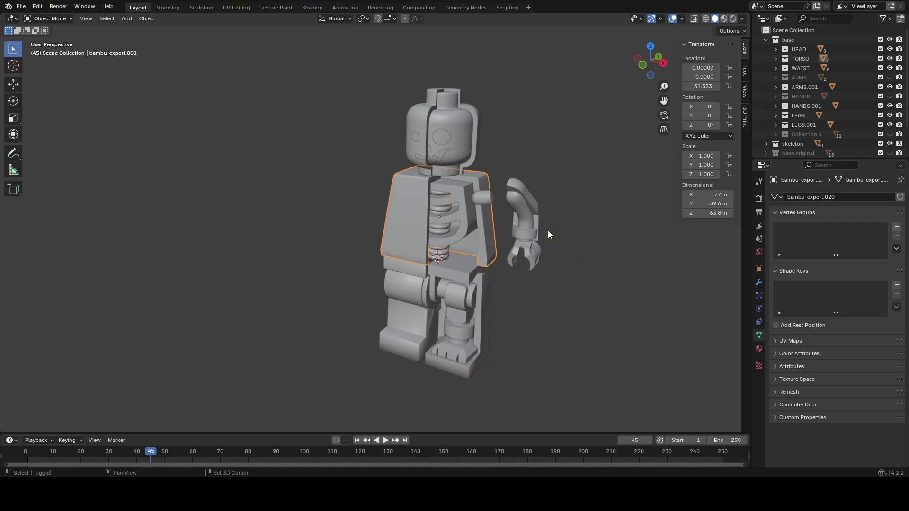
pyautogui.click(766, 40)
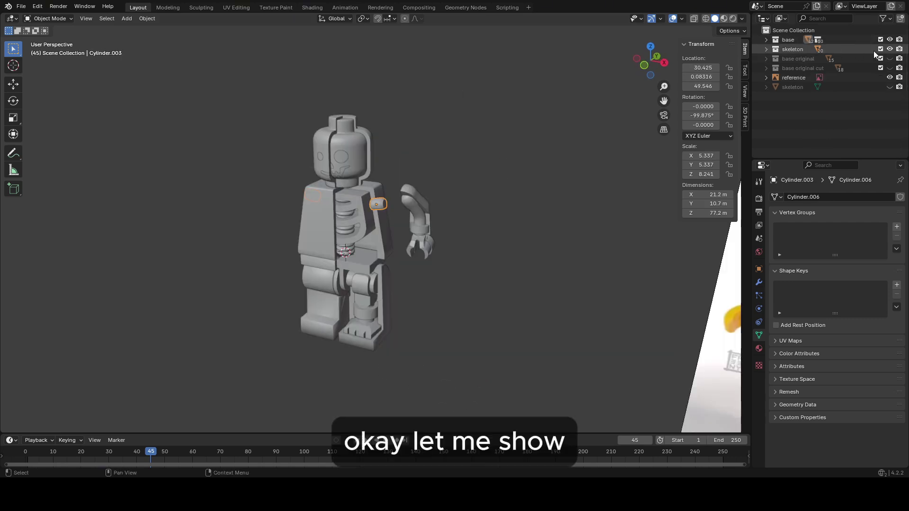
# - Show the larger 'base original cut' minifigure beside the new figure
pyautogui.click(890, 77)
pyautogui.moveTo(519, 170)
pyautogui.mouseDown(button='middle')
pyautogui.moveTo(527, 163)
pyautogui.moveTo(518, 152)
pyautogui.moveTo(457, 164)
pyautogui.moveTo(478, 178)
pyautogui.moveTo(430, 196)
pyautogui.moveTo(330, 167)
pyautogui.mouseUp(button='middle')
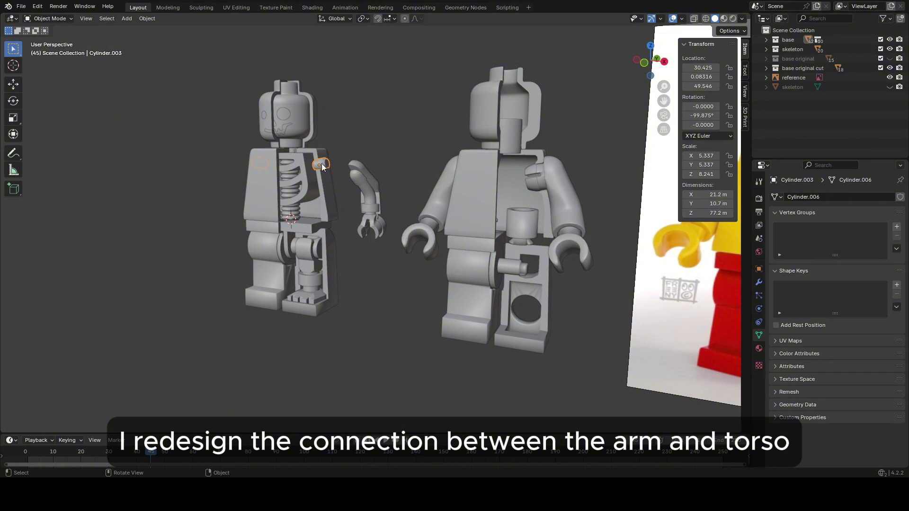
pyautogui.moveTo(508, 179); pyautogui.dragTo(373, 166, button='middle')
# - Select the loose arm pieces and the larger figure's skeleton to compare them
pyautogui.click(374, 164)
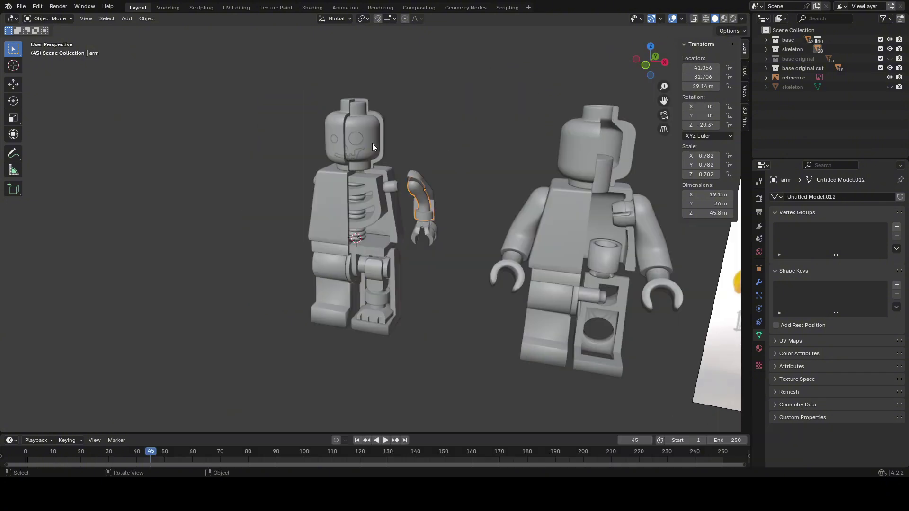
pyautogui.click(428, 173)
pyautogui.moveTo(444, 184)
pyautogui.mouseDown(button='middle')
pyautogui.moveTo(438, 178)
pyautogui.moveTo(426, 192)
pyautogui.mouseUp(button='middle')
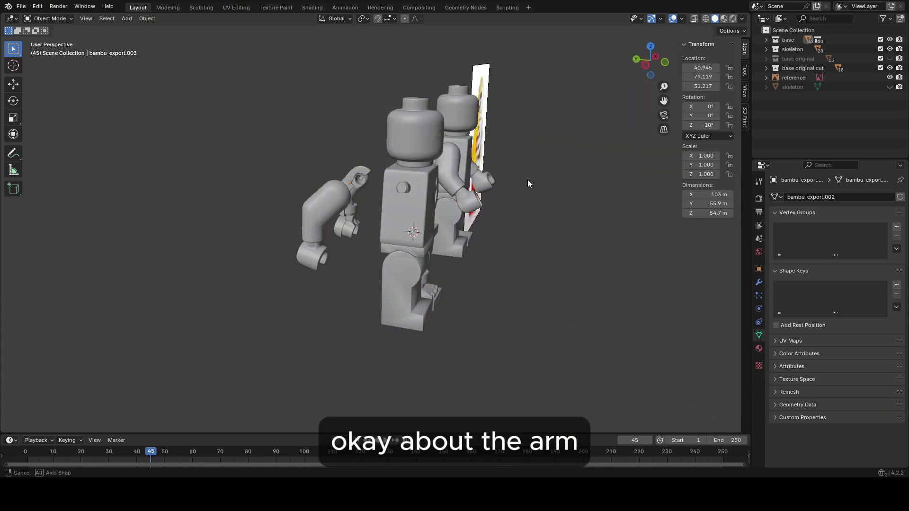
pyautogui.click(567, 187)
pyautogui.moveTo(426, 192)
pyautogui.mouseDown(button='middle')
pyautogui.moveTo(623, 184)
pyautogui.moveTo(561, 195)
pyautogui.mouseUp(button='middle')
pyautogui.moveTo(379, 160); pyautogui.dragTo(369, 170, button='middle')
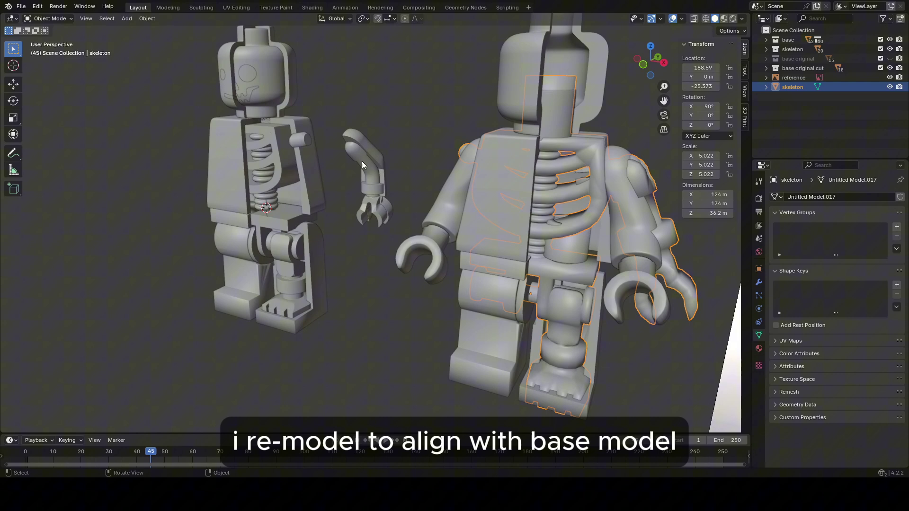
pyautogui.click(370, 146)
pyautogui.moveTo(407, 124); pyautogui.dragTo(414, 153, button='middle')
pyautogui.scroll(2, 383, 168)
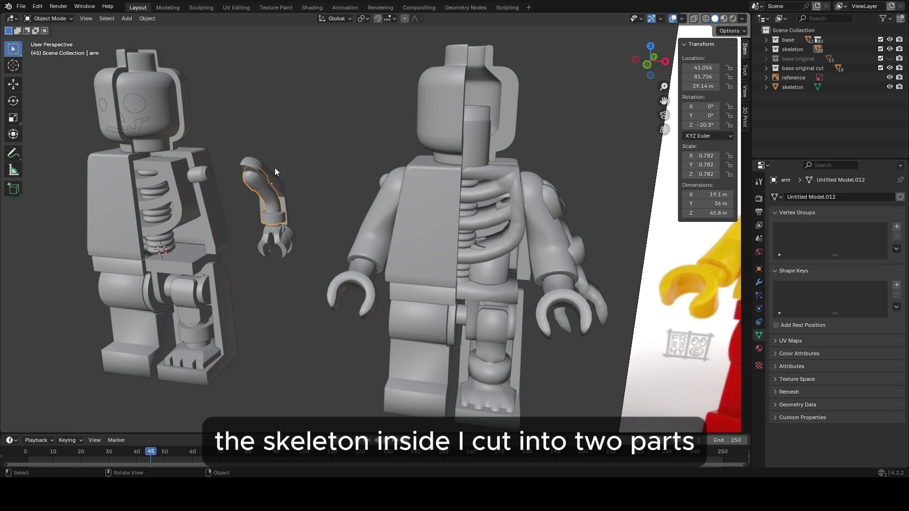
pyautogui.moveTo(275, 168)
pyautogui.mouseDown(button='middle')
pyautogui.moveTo(275, 196)
pyautogui.moveTo(299, 219)
pyautogui.mouseUp(button='middle')
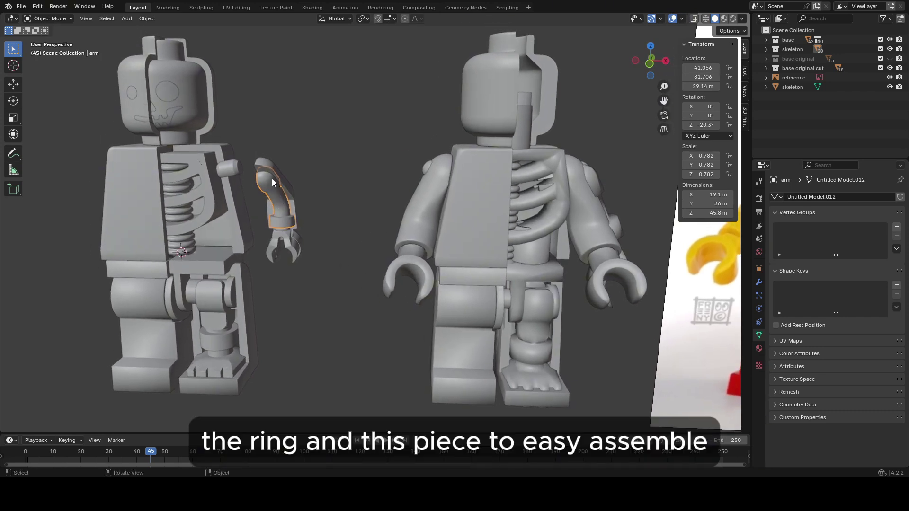
pyautogui.moveTo(312, 210)
pyautogui.mouseDown(button='middle')
pyautogui.moveTo(302, 215)
pyautogui.moveTo(305, 205)
pyautogui.moveTo(311, 259)
pyautogui.moveTo(334, 264)
pyautogui.mouseUp(button='middle')
pyautogui.click(281, 238)
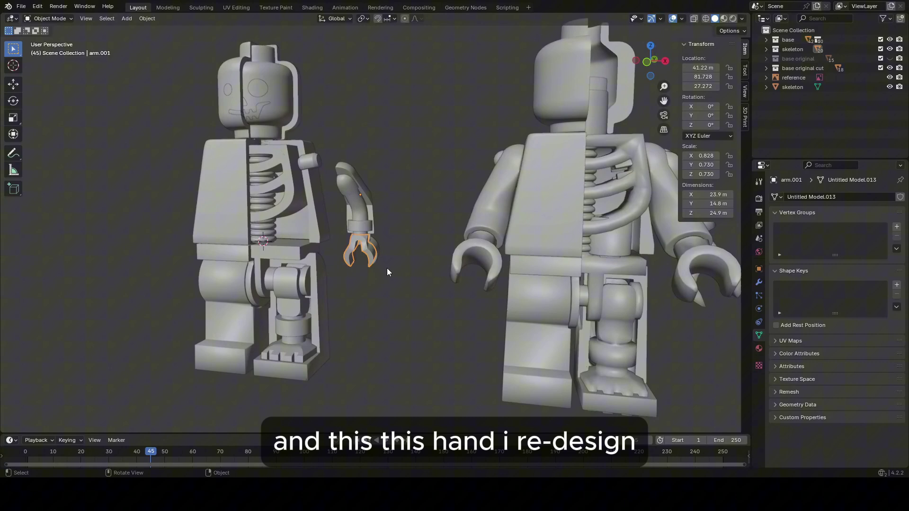
pyautogui.scroll(4, 398, 270)
pyautogui.scroll(-4, 462, 276)
pyautogui.moveTo(510, 277); pyautogui.dragTo(392, 258, button='middle')
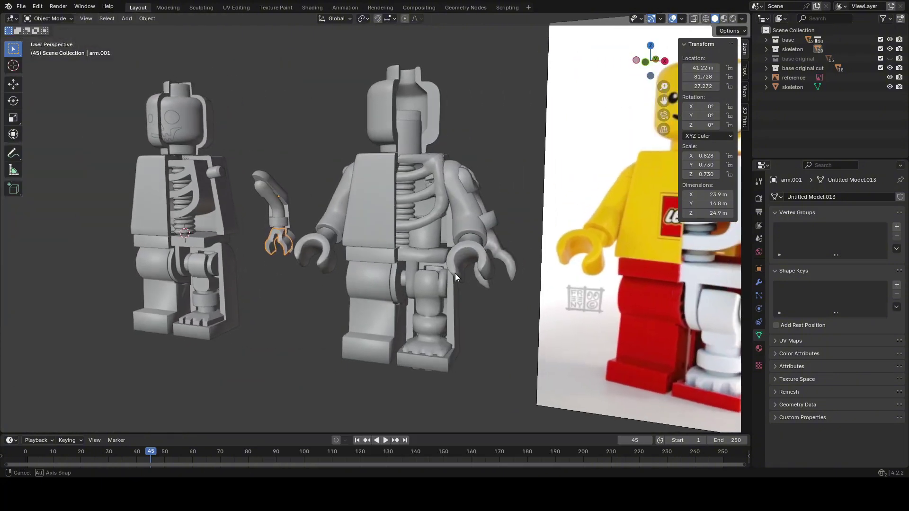
pyautogui.scroll(5, 391, 259)
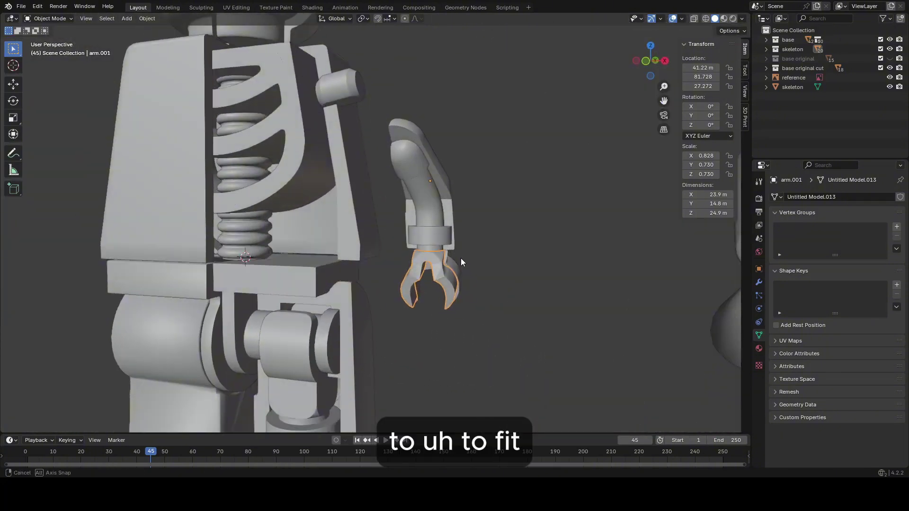
pyautogui.moveTo(409, 258)
pyautogui.mouseDown(button='middle')
pyautogui.moveTo(457, 250)
pyautogui.moveTo(440, 282)
pyautogui.moveTo(471, 278)
pyautogui.mouseUp(button='middle')
pyautogui.click(460, 269)
pyautogui.scroll(-5, 445, 272)
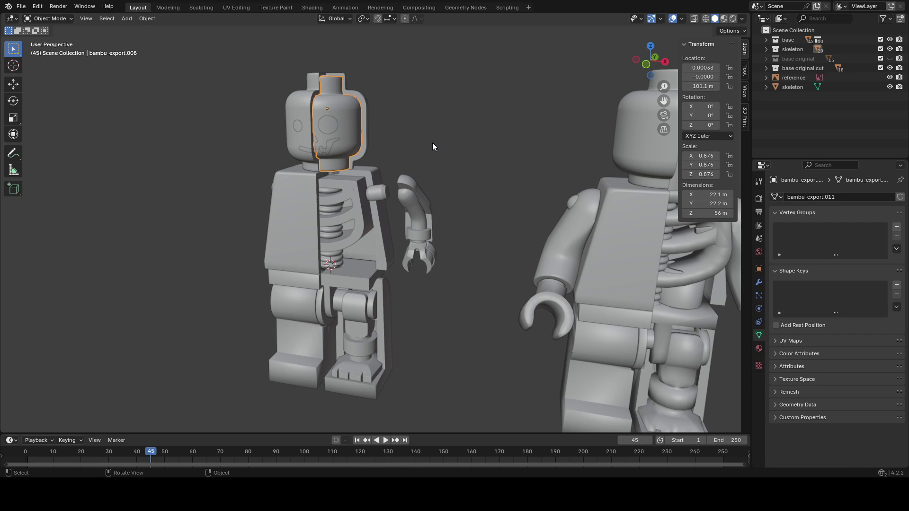
pyautogui.click(433, 142)
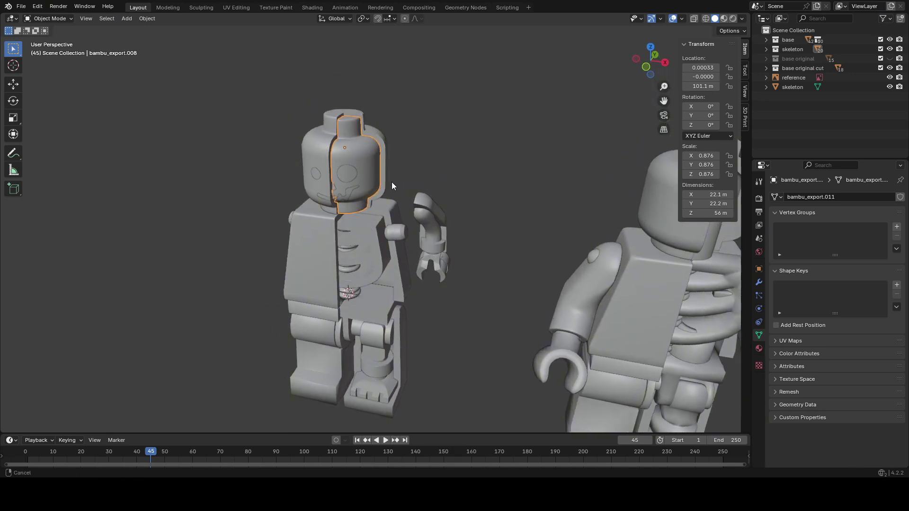
pyautogui.moveTo(433, 142); pyautogui.dragTo(297, 93, button='middle')
pyautogui.moveTo(426, 151); pyautogui.dragTo(376, 143, button='middle')
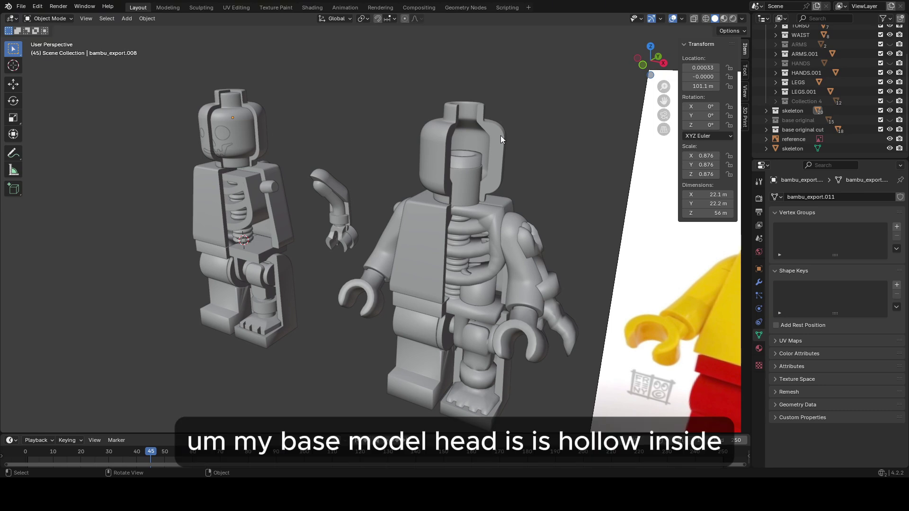
pyautogui.click(472, 125)
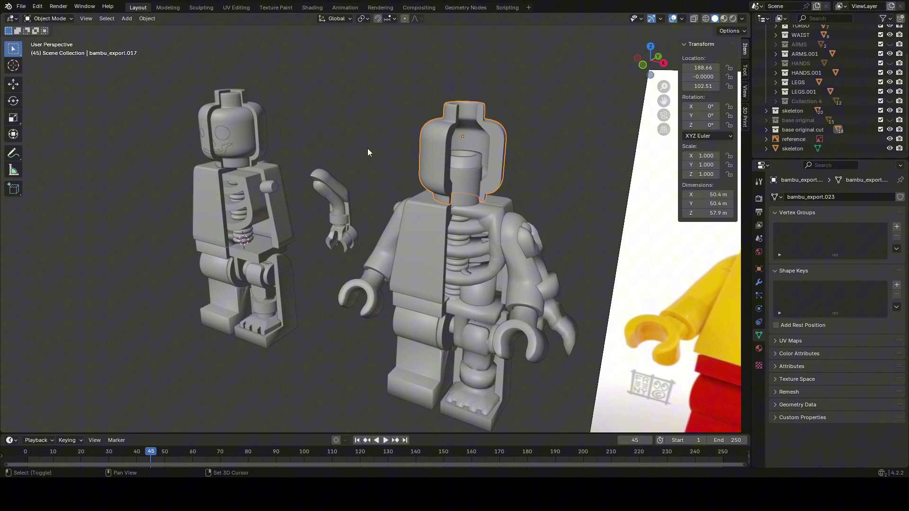
pyautogui.moveTo(368, 152)
pyautogui.mouseDown(button='middle')
pyautogui.moveTo(489, 156)
pyautogui.moveTo(506, 171)
pyautogui.mouseUp(button='middle')
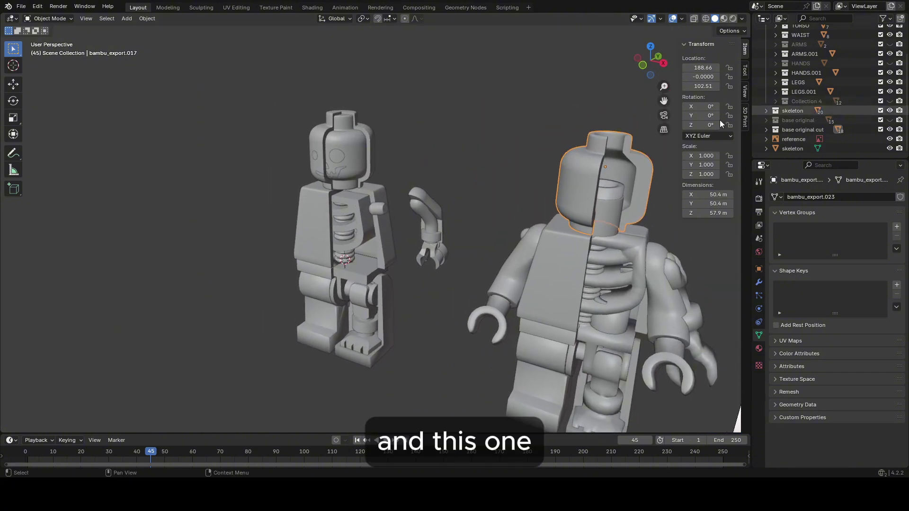
pyautogui.click(362, 142)
pyautogui.click(890, 110)
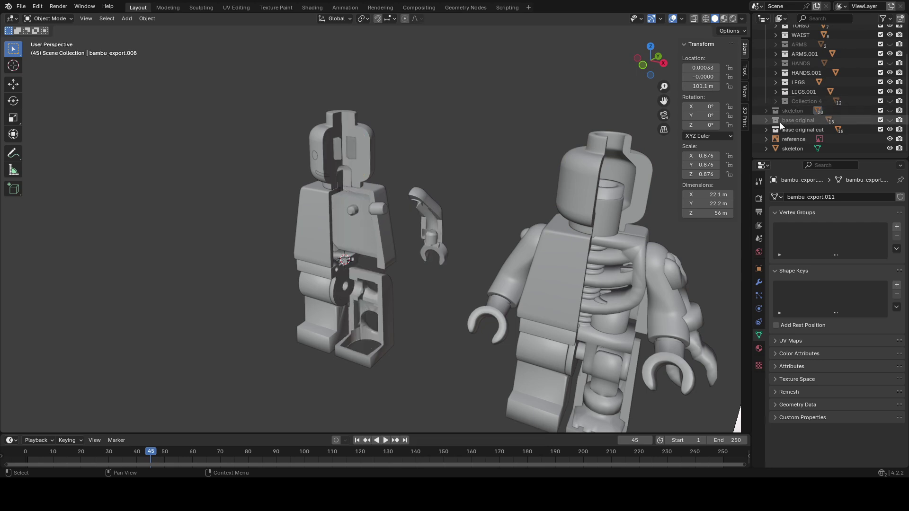
pyautogui.moveTo(398, 142)
pyautogui.mouseDown(button='middle')
pyautogui.moveTo(344, 133)
pyautogui.moveTo(371, 162)
pyautogui.mouseUp(button='middle')
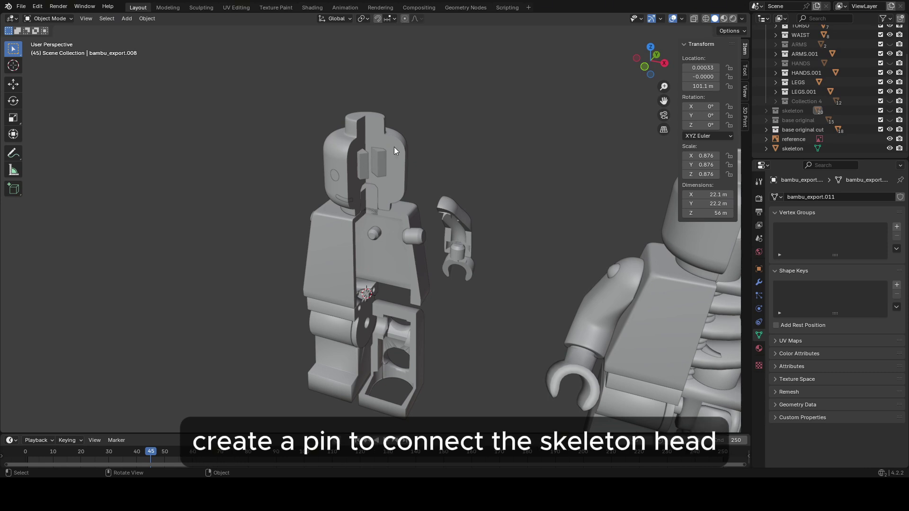
pyautogui.scroll(2, 792, 105)
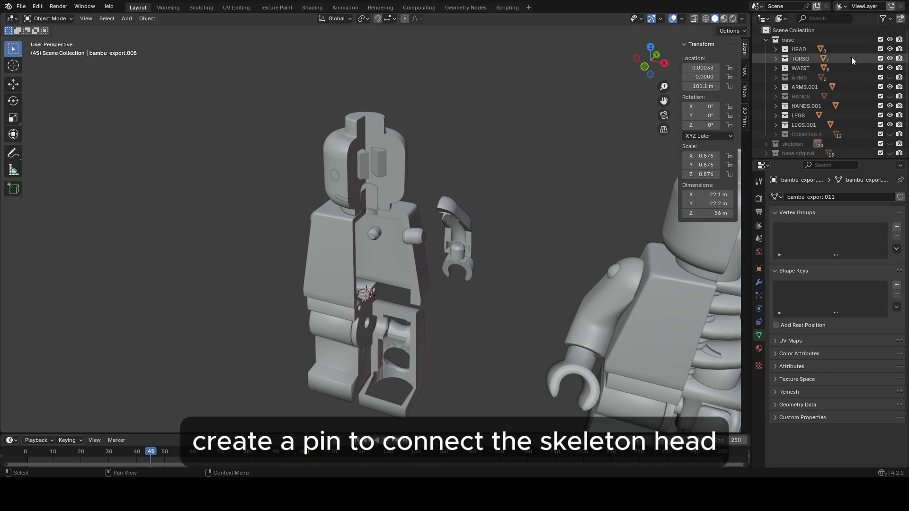
pyautogui.scroll(-2, 859, 64)
pyautogui.click(890, 125)
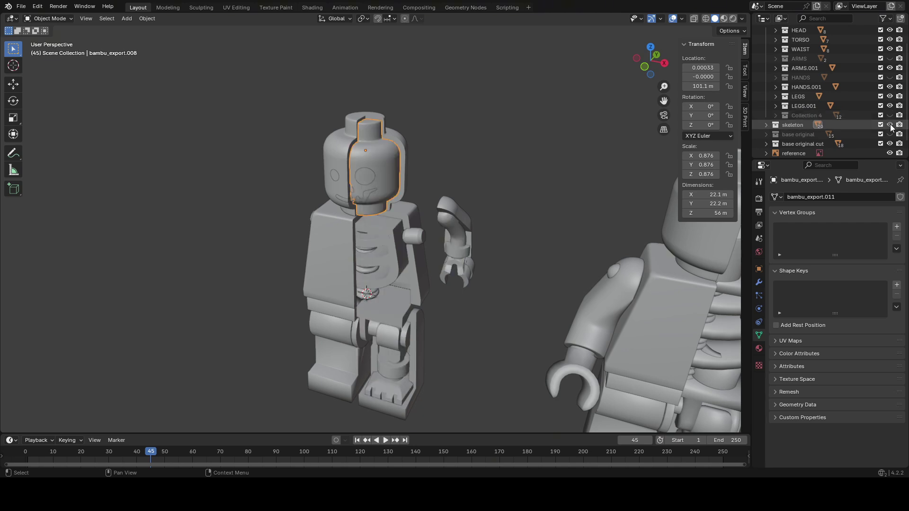
pyautogui.moveTo(575, 124); pyautogui.dragTo(496, 126, button='middle')
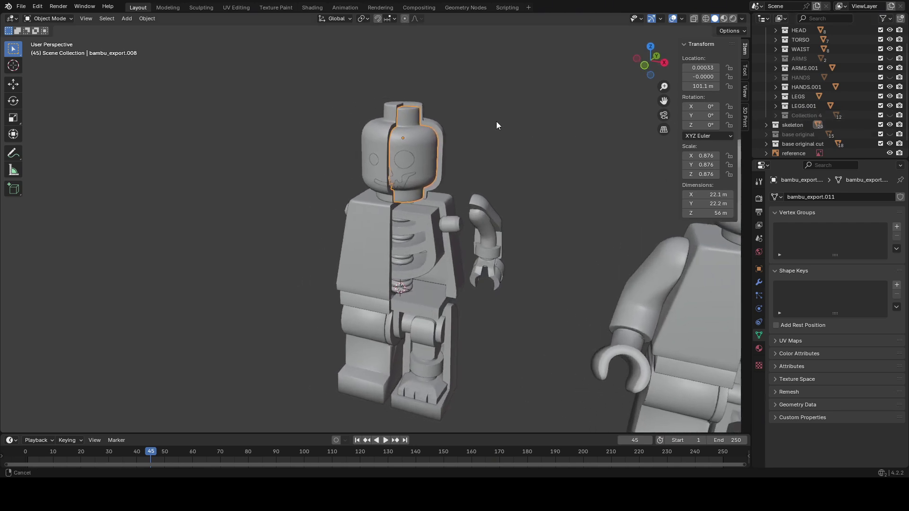
pyautogui.scroll(3, 497, 125)
pyautogui.click(418, 141)
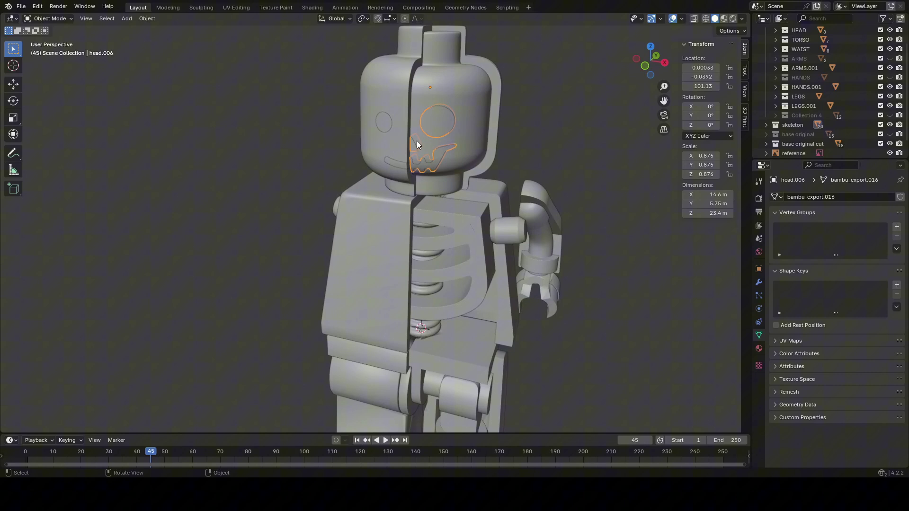
pyautogui.moveTo(416, 144)
pyautogui.mouseDown(button='middle')
pyautogui.moveTo(451, 139)
pyautogui.moveTo(422, 174)
pyautogui.mouseUp(button='middle')
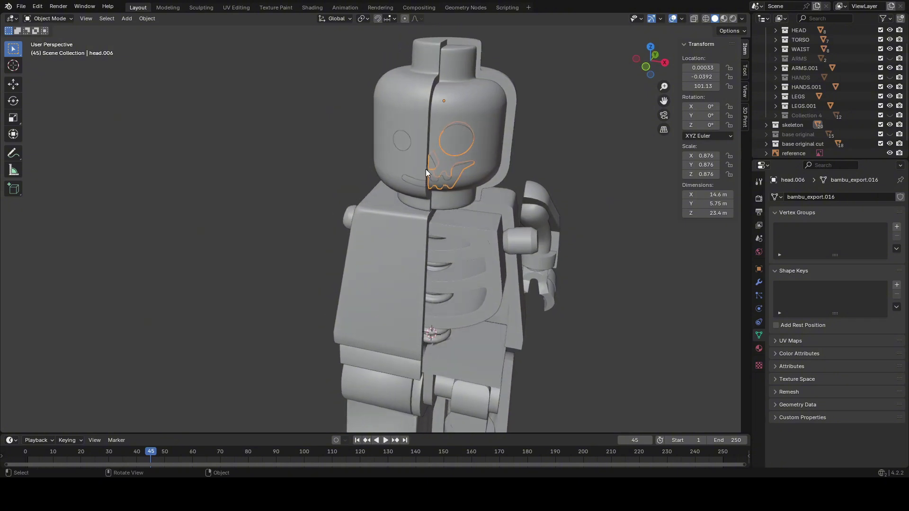
pyautogui.click(402, 140)
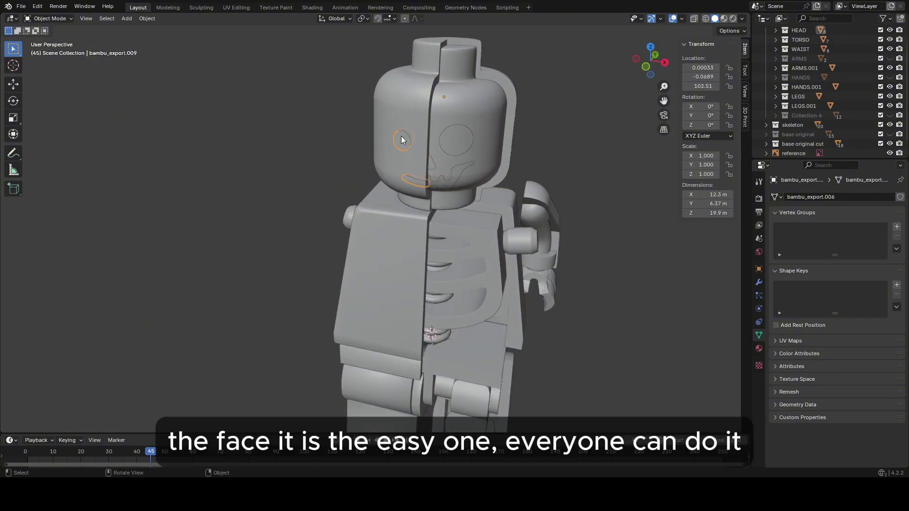
pyautogui.keyDown('shift'); pyautogui.click(451, 140); pyautogui.keyUp('shift')
pyautogui.moveTo(479, 158); pyautogui.dragTo(476, 153, button='middle')
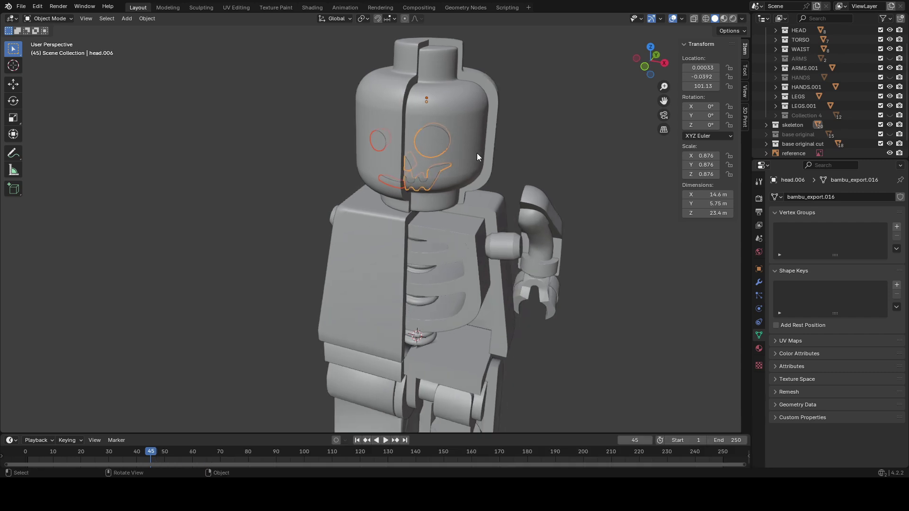
pyautogui.click(442, 146)
pyautogui.moveTo(426, 112); pyautogui.dragTo(442, 134, button='middle')
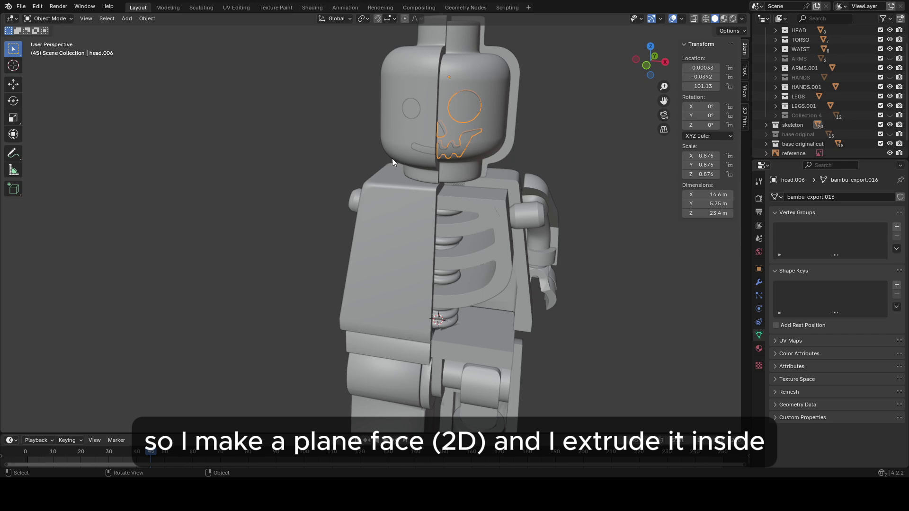
pyautogui.moveTo(458, 101); pyautogui.dragTo(444, 128, button='middle')
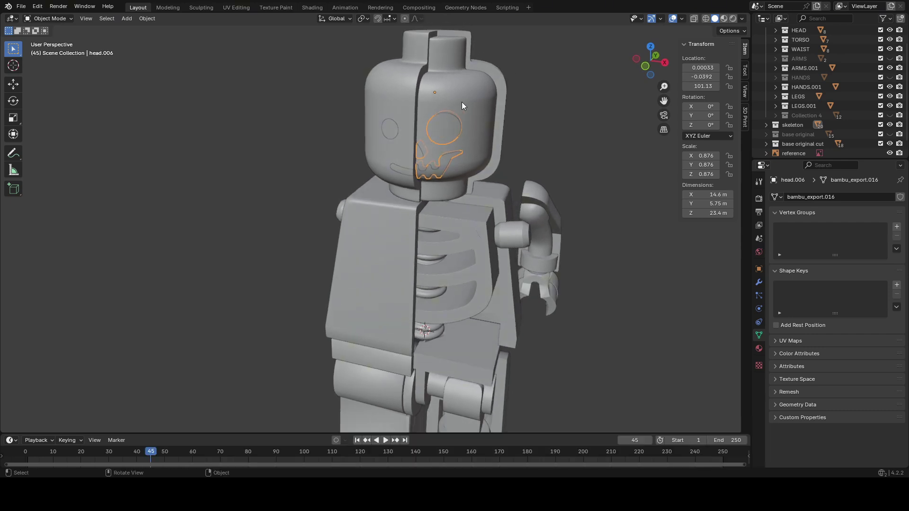
pyautogui.scroll(-5, 448, 114)
pyautogui.moveTo(465, 151)
pyautogui.mouseDown(button='middle')
pyautogui.moveTo(458, 178)
pyautogui.moveTo(427, 167)
pyautogui.moveTo(441, 168)
pyautogui.mouseUp(button='middle')
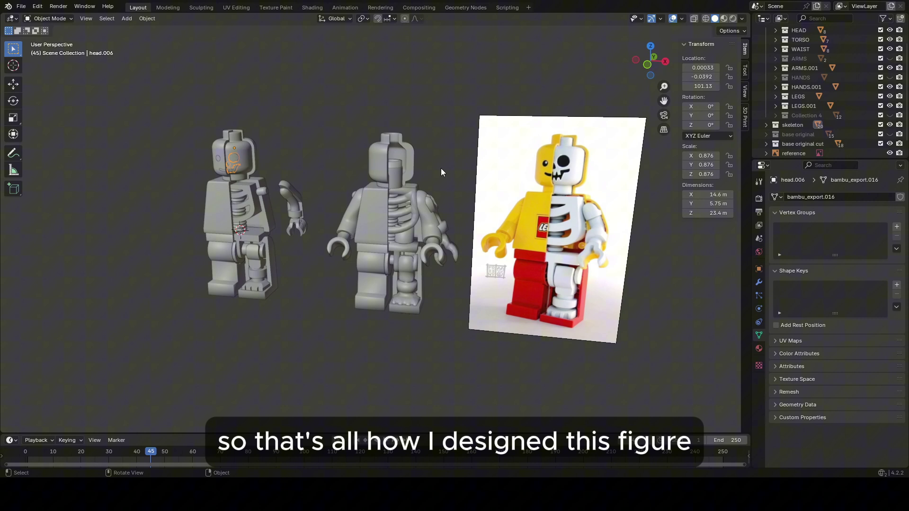